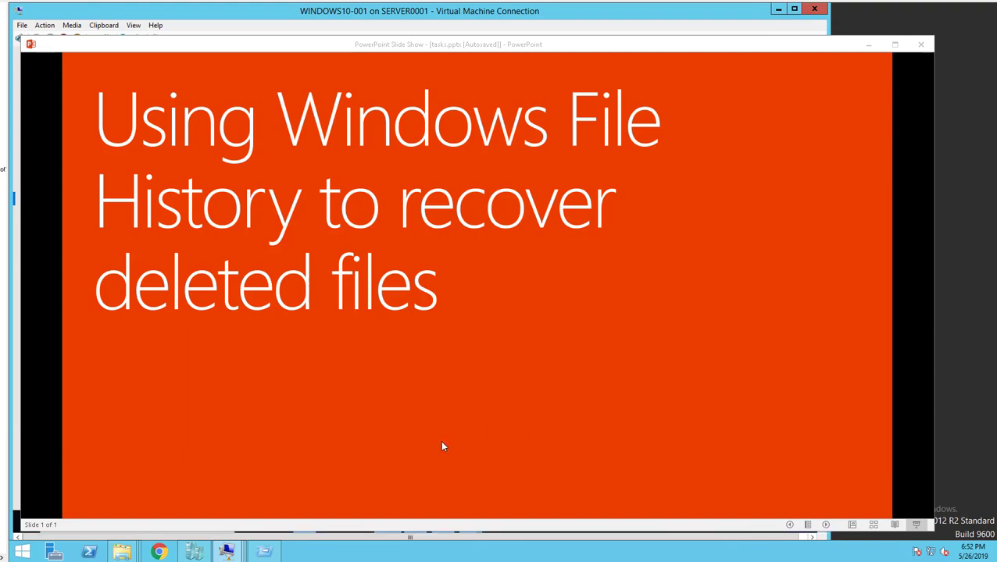
Step: Minimise the slide show, and close the open Settings and FileHistory folder windows in the virtual machine
click(867, 45)
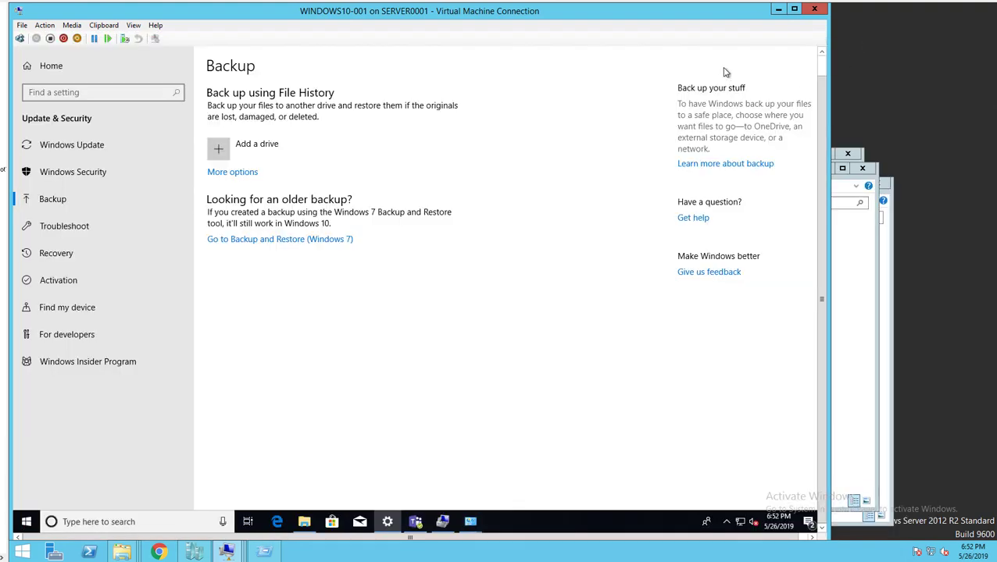
mouse_move(819, 52)
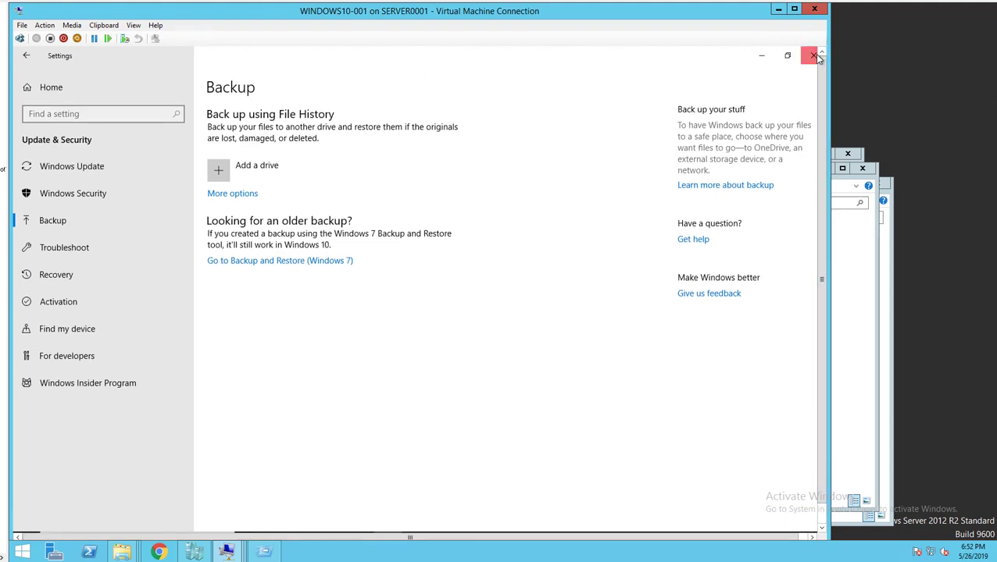
click(814, 55)
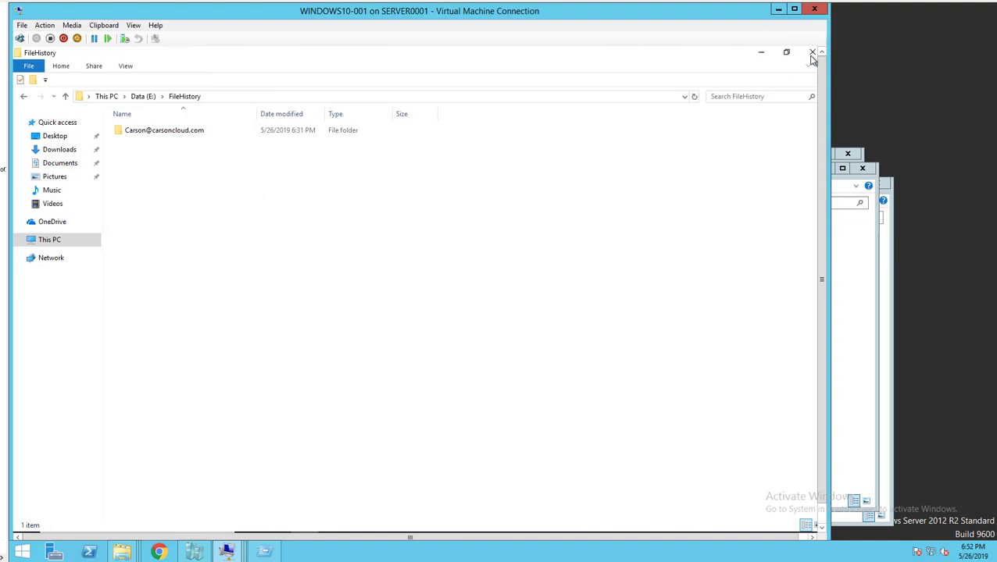
click(812, 55)
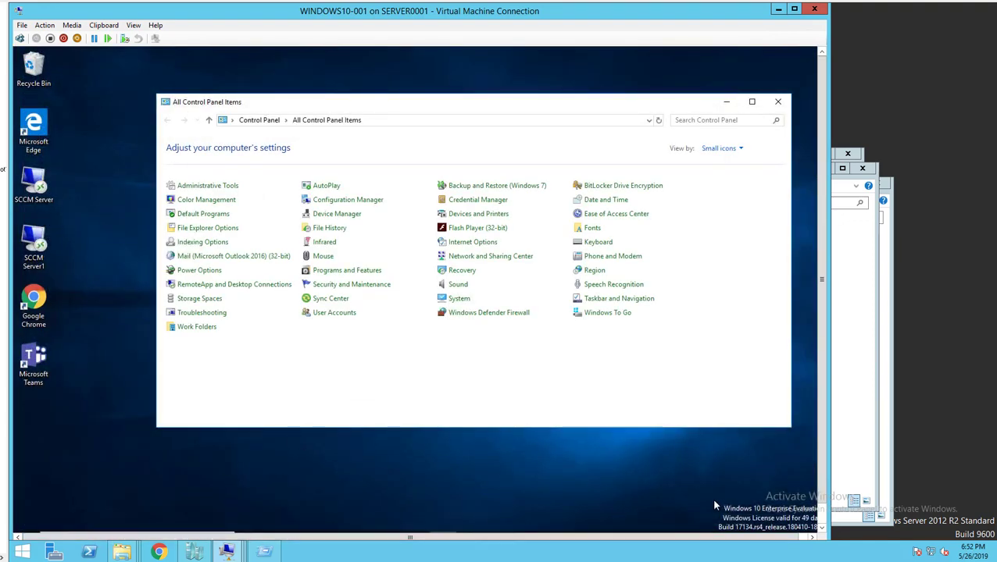
Step: Open the Backup page under Update & Security in Windows Settings
click(821, 527)
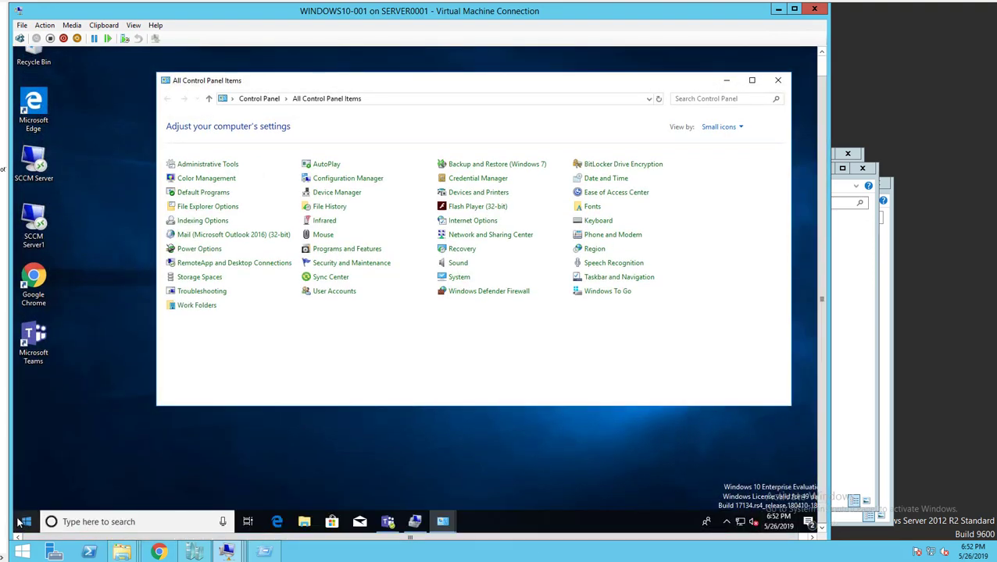
click(26, 524)
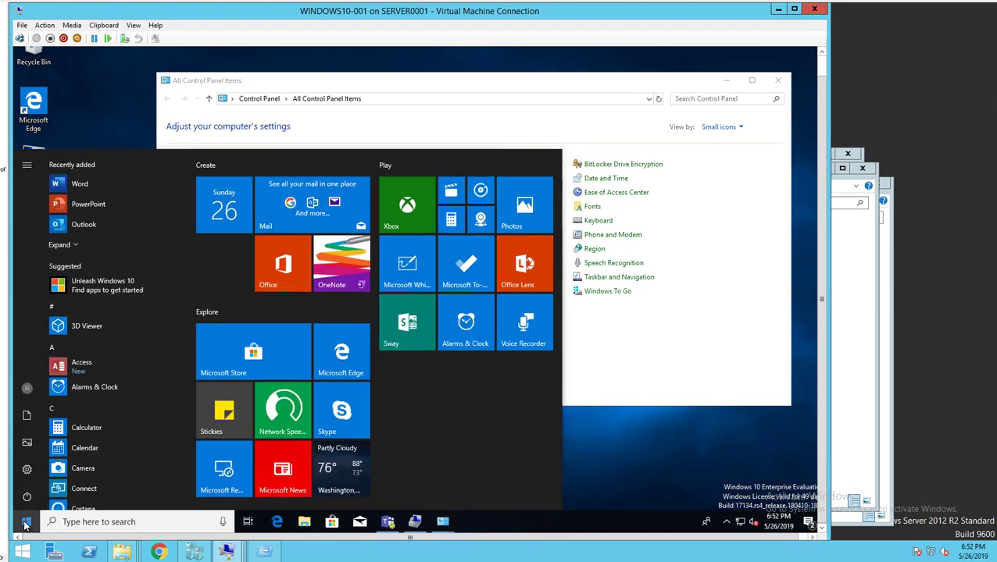
click(27, 471)
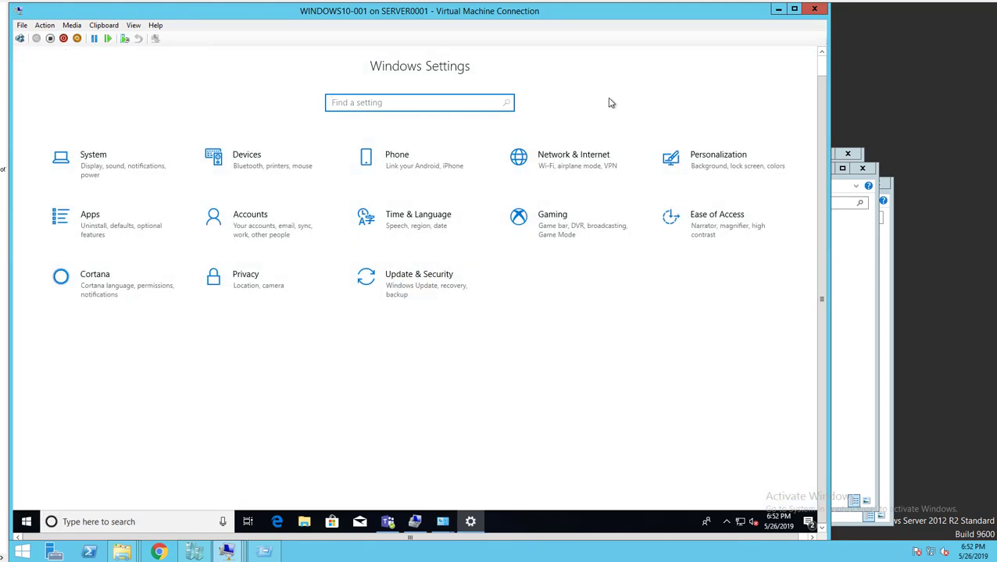
click(442, 288)
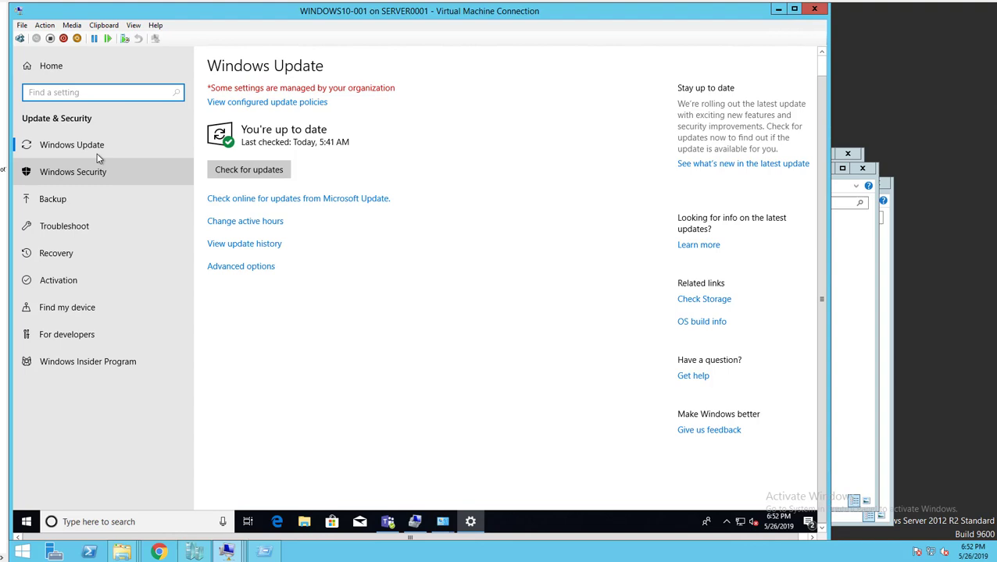
click(51, 202)
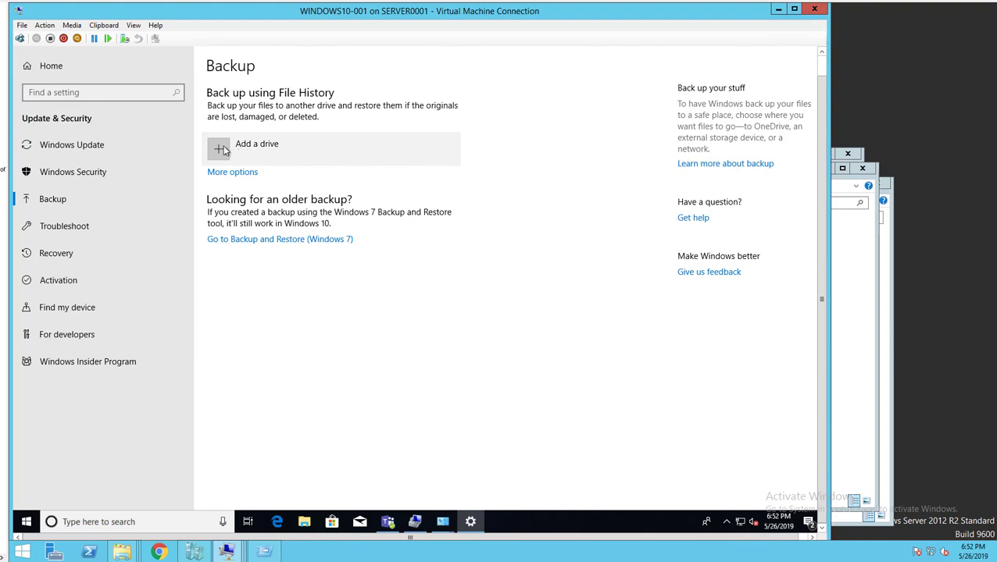
Step: Look at the drives offered for File History and compare them with the drives under This PC
click(224, 150)
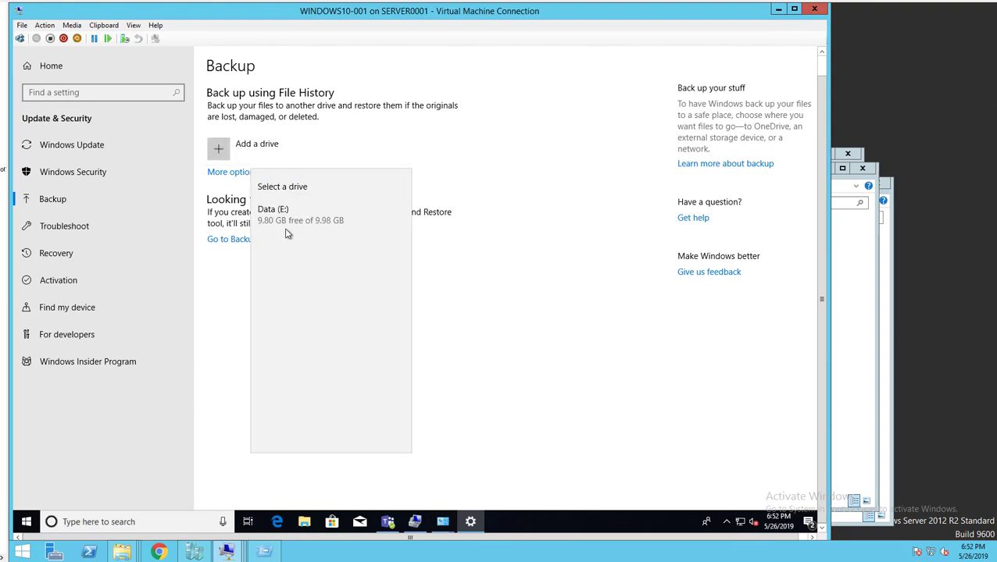
click(311, 525)
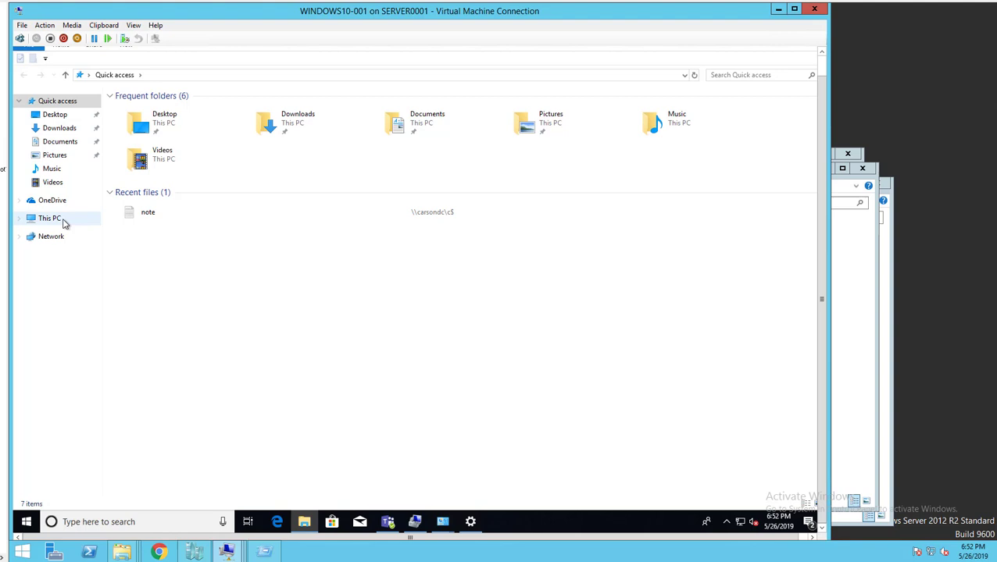
click(51, 219)
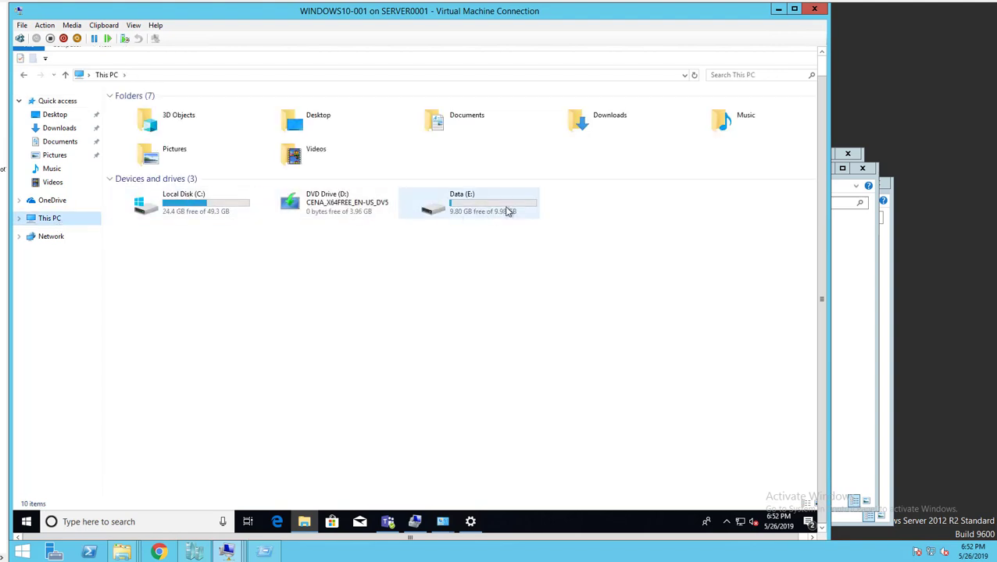
click(822, 62)
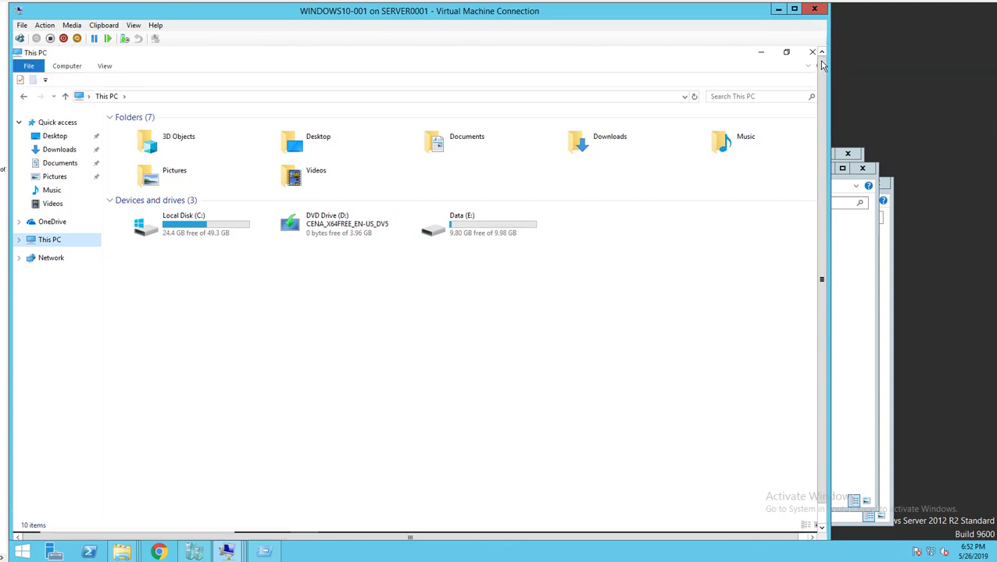
click(759, 53)
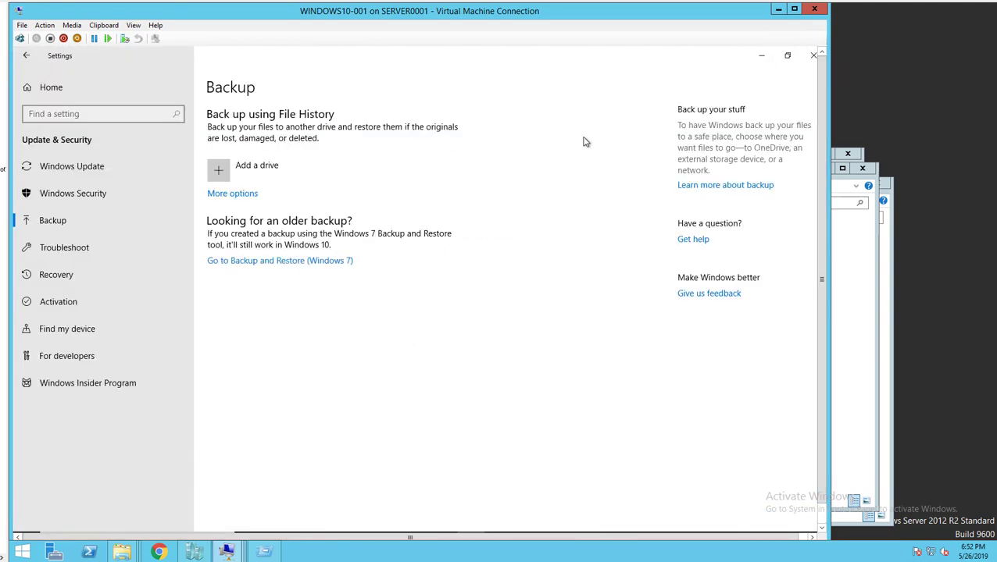
click(266, 552)
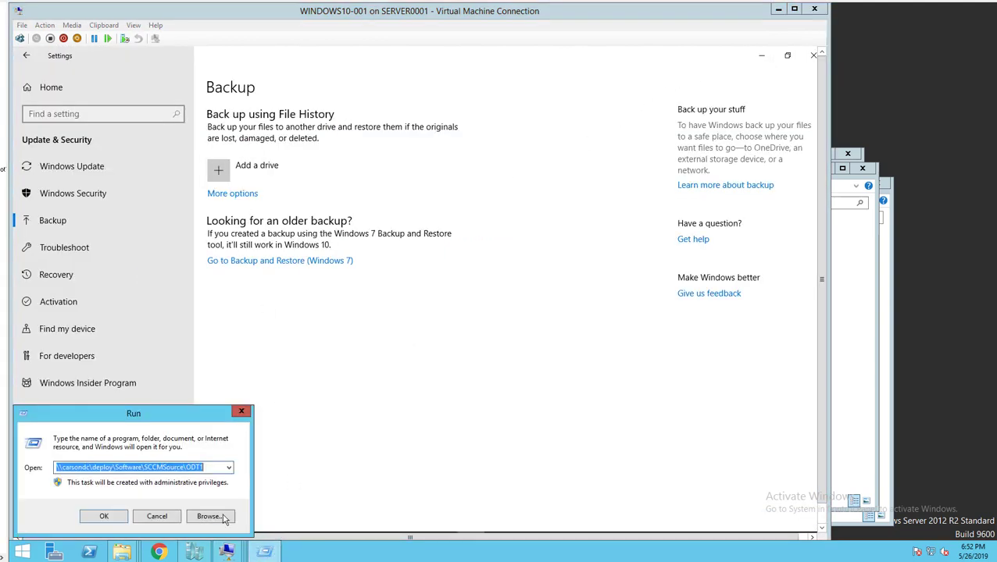
click(157, 517)
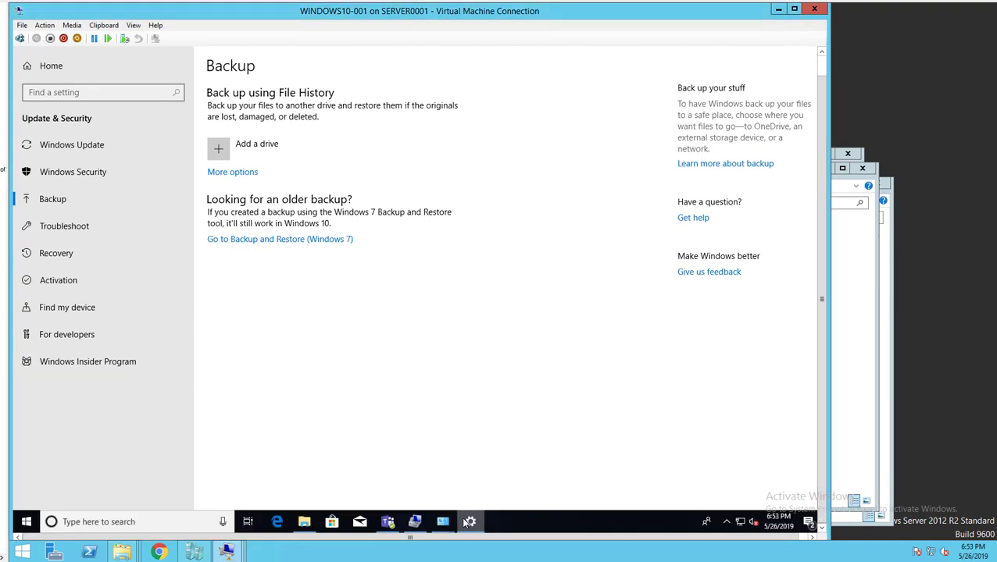
Step: Add Data (E:) as the File History backup drive and start an immediate backup
click(468, 522)
click(471, 522)
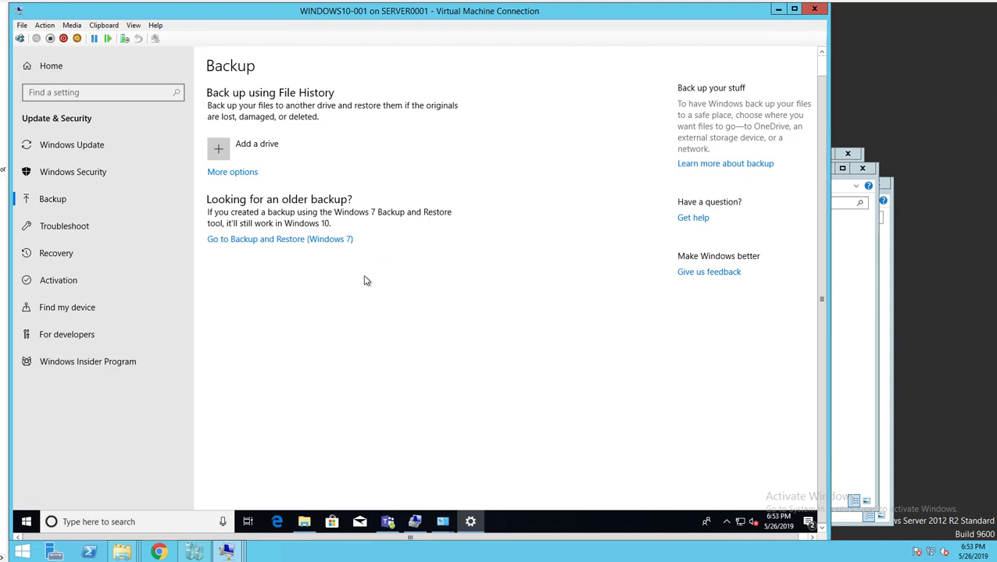
click(251, 153)
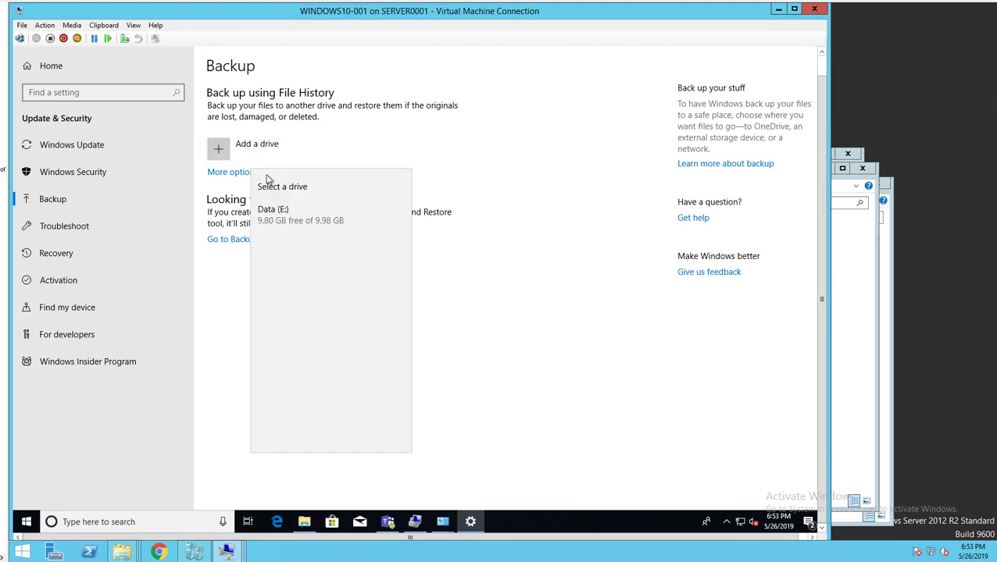
click(283, 214)
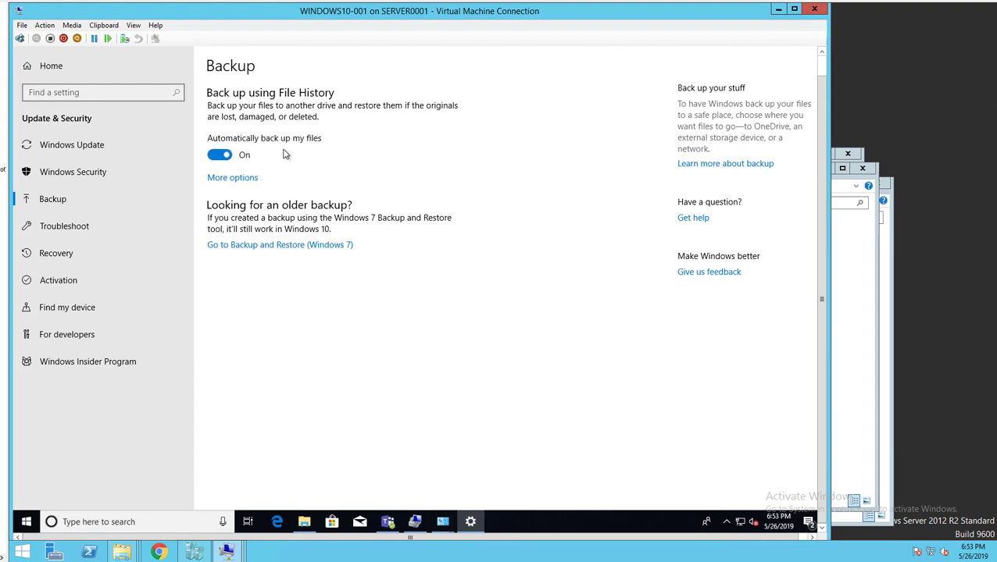
click(247, 179)
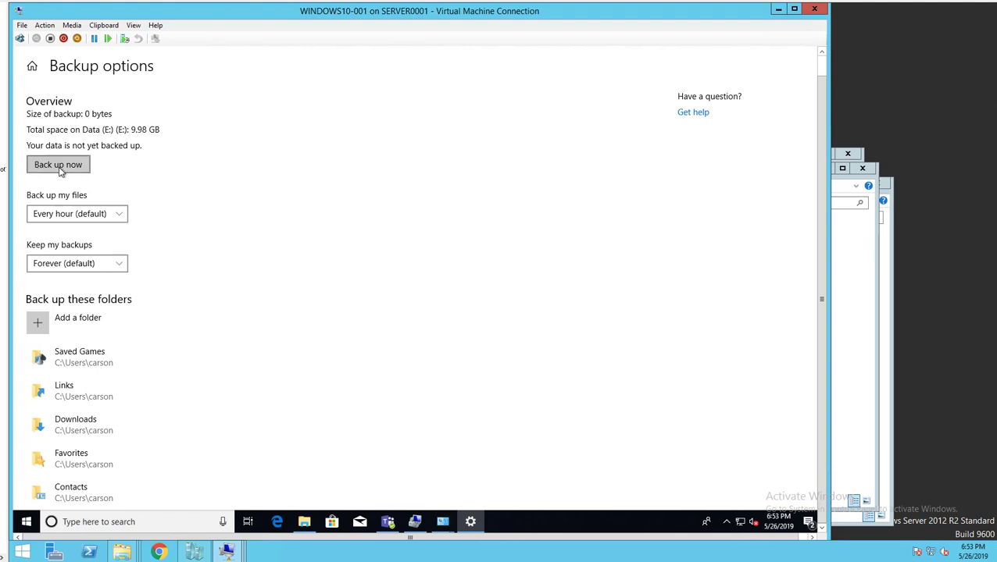
click(60, 169)
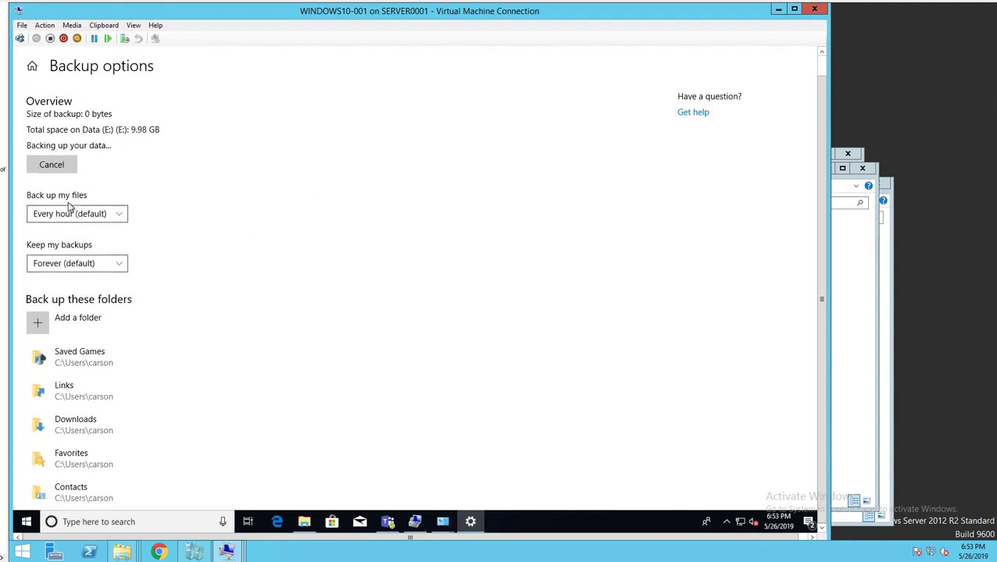
Step: Review the choices for how often files are backed up and how long backups are kept, leaving both unchanged
click(109, 215)
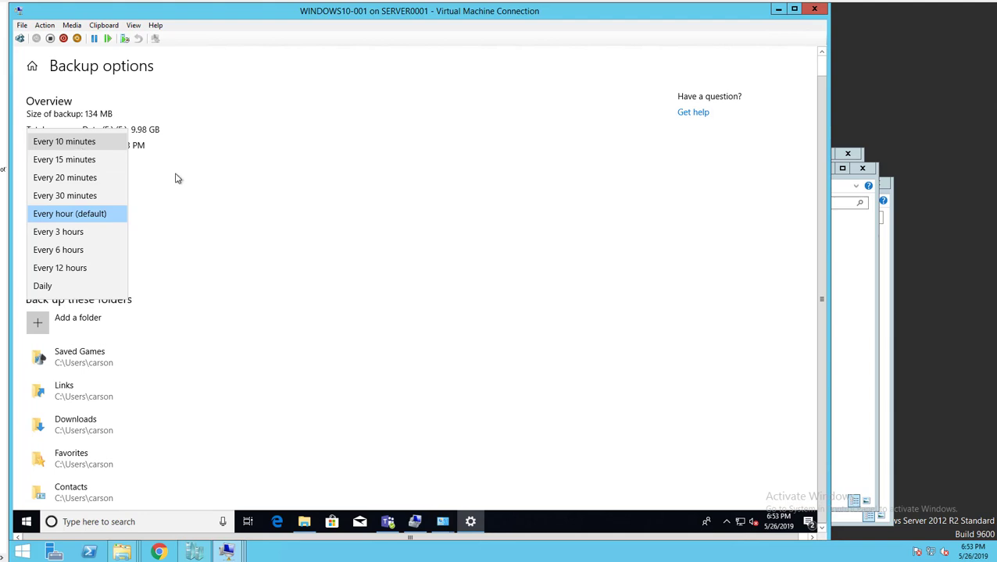
click(301, 202)
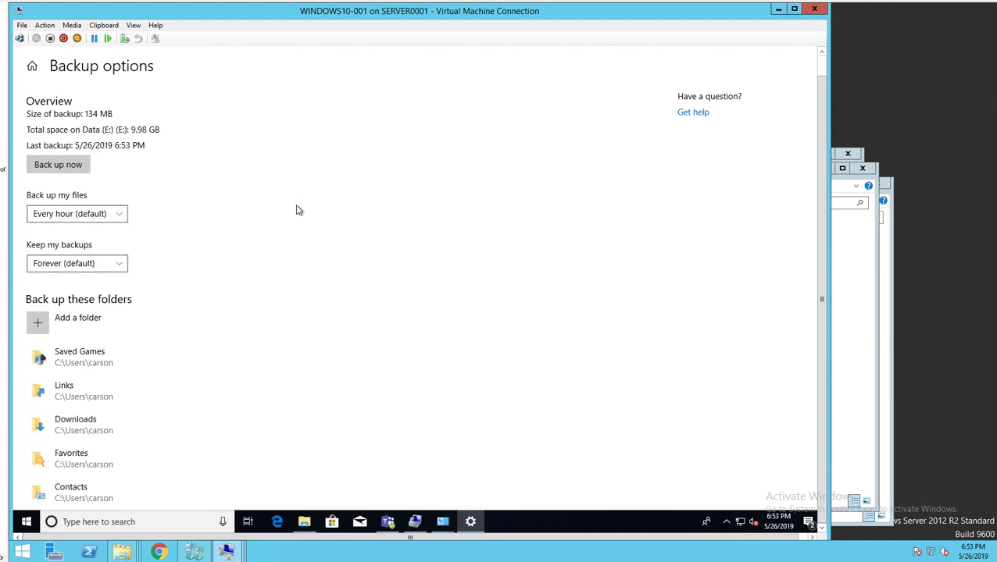
click(95, 267)
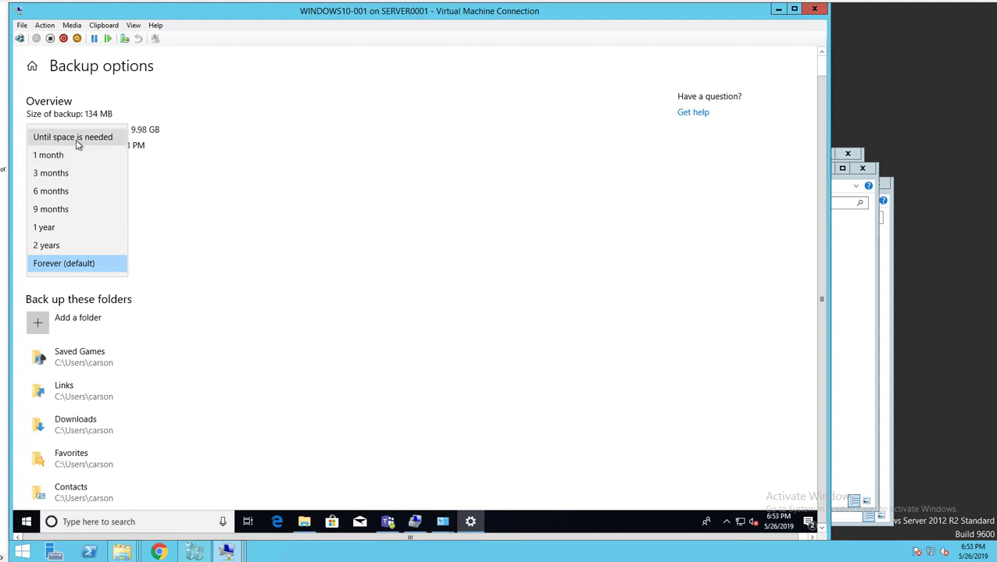
click(328, 371)
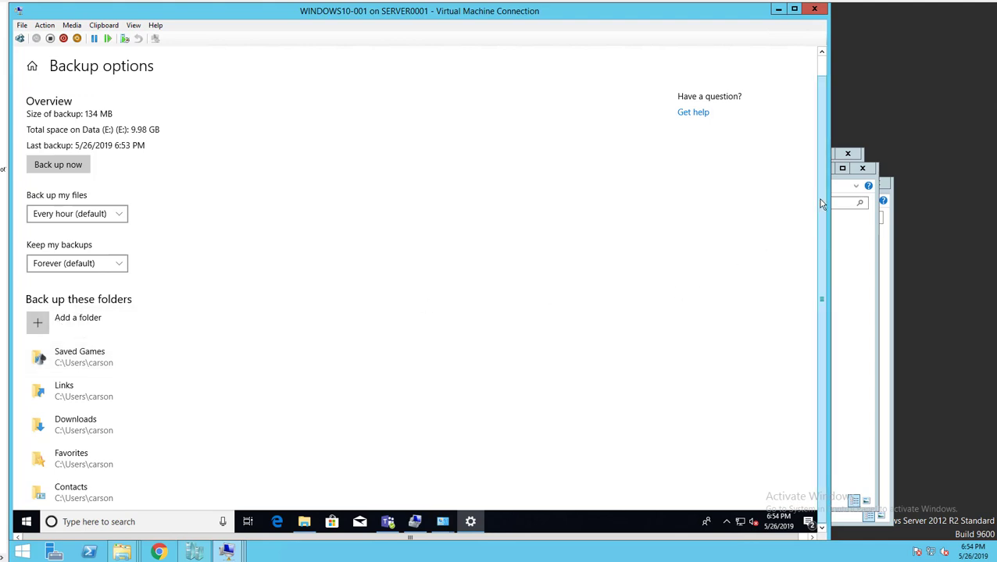
Step: Review the folders included in the backup, the exclusions section and the options for using a different drive
scroll(117, 379, down, 6)
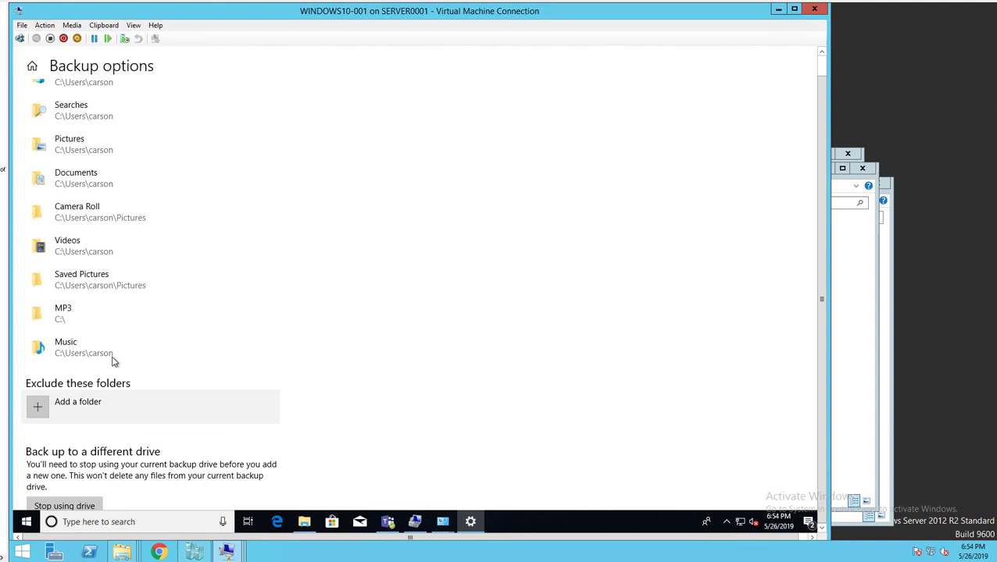
scroll(105, 197, up, 5)
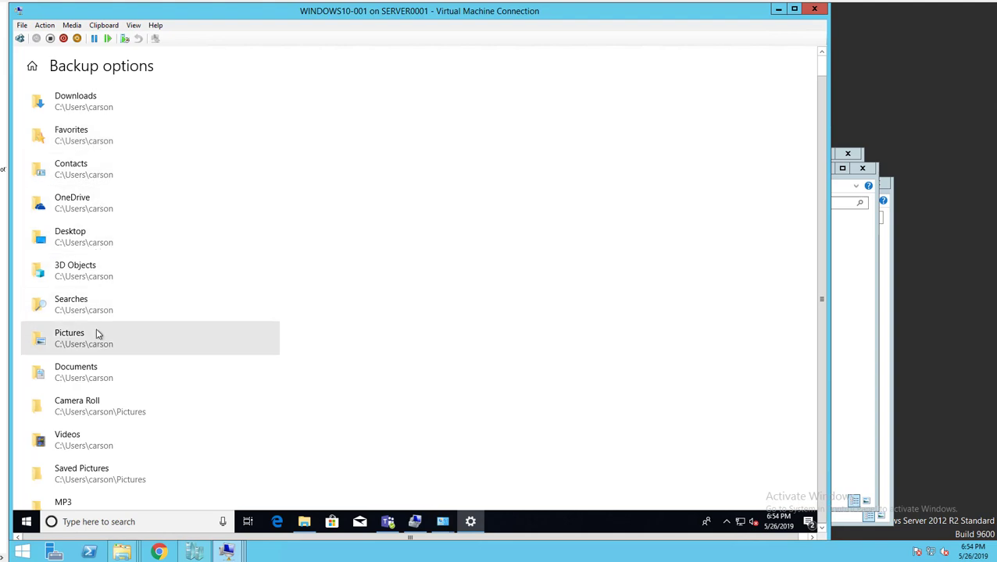
scroll(86, 335, down, 3)
scroll(196, 295, down, 2)
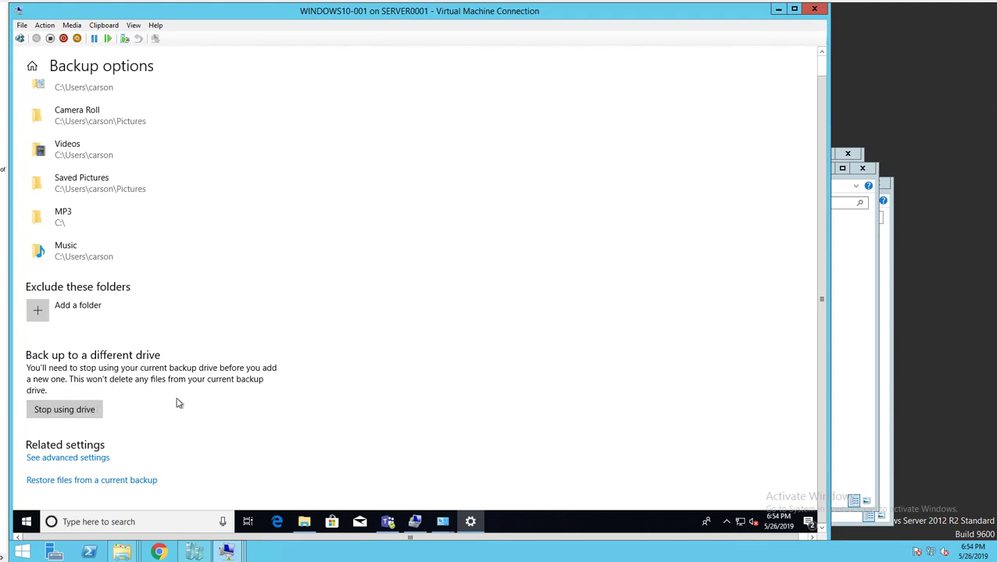
mouse_move(313, 524)
Step: Open the current backup for restoring files, inspect the Pictures library and its Saved Pictures folder, and return to the Home view
click(143, 488)
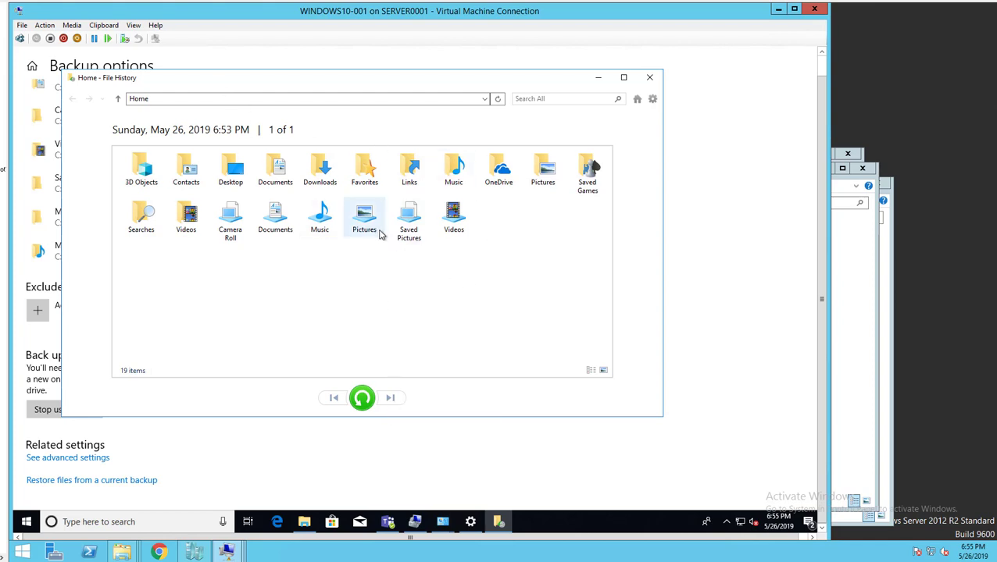
double_click(357, 222)
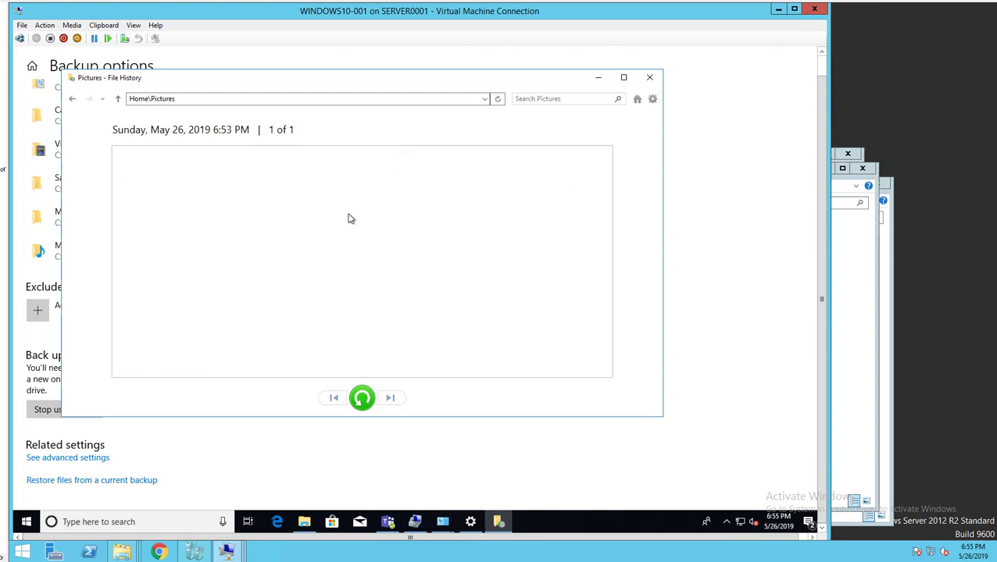
double_click(189, 171)
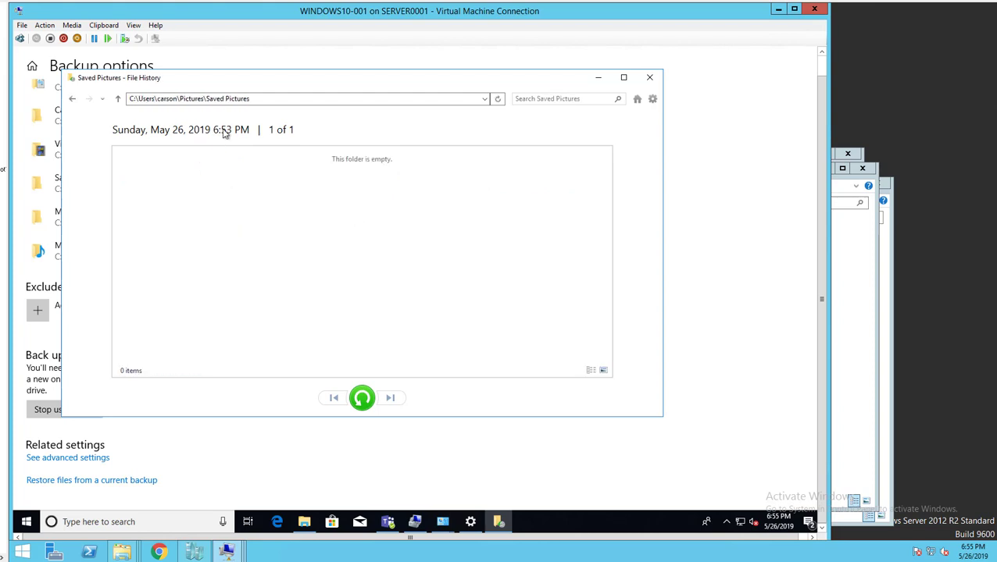
click(194, 100)
click(354, 344)
click(117, 99)
click(117, 99)
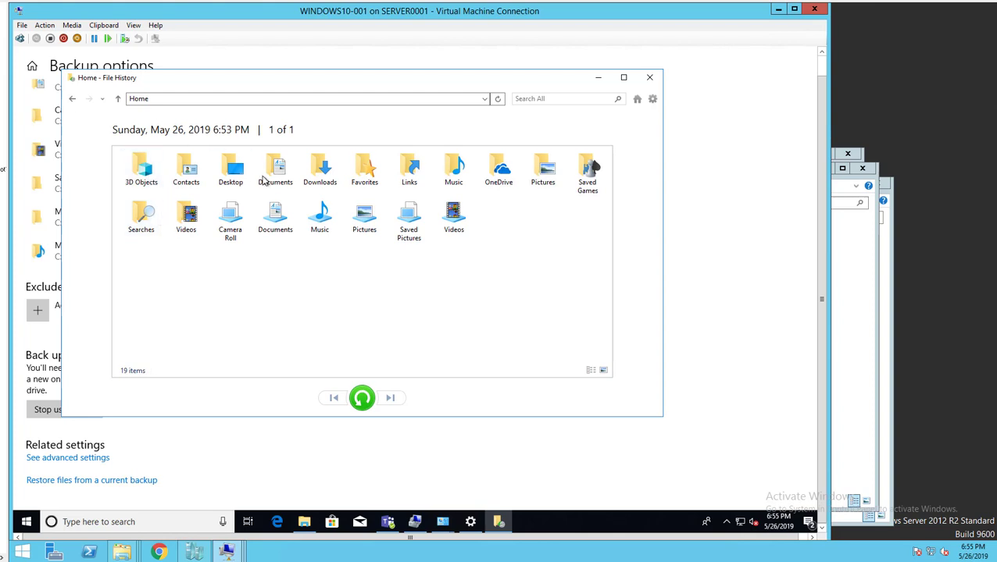
Step: Inspect the backed-up GlobalProtect64 and Teams_windows_x64 files in Downloads and return to the backup's Home view
double_click(319, 170)
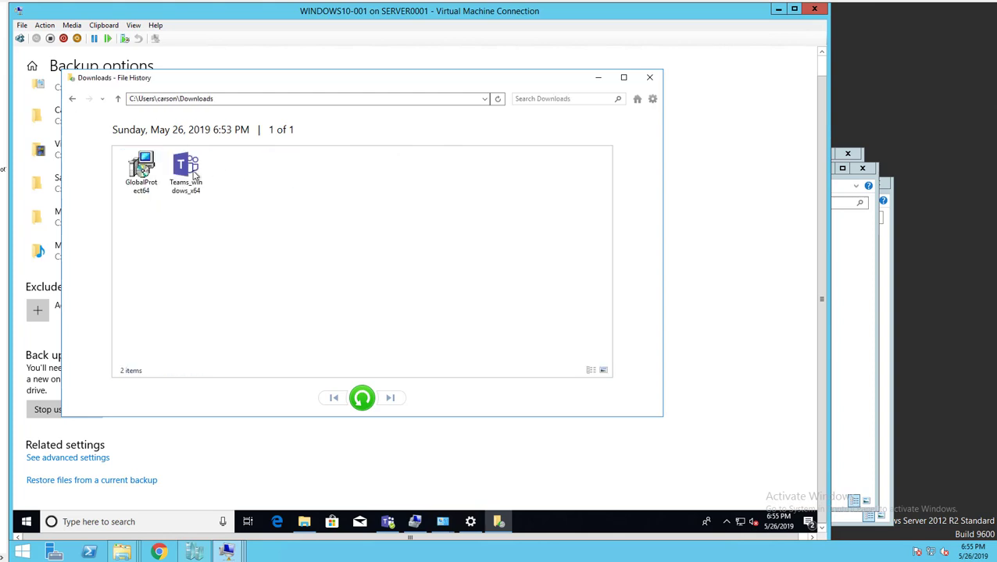
click(191, 174)
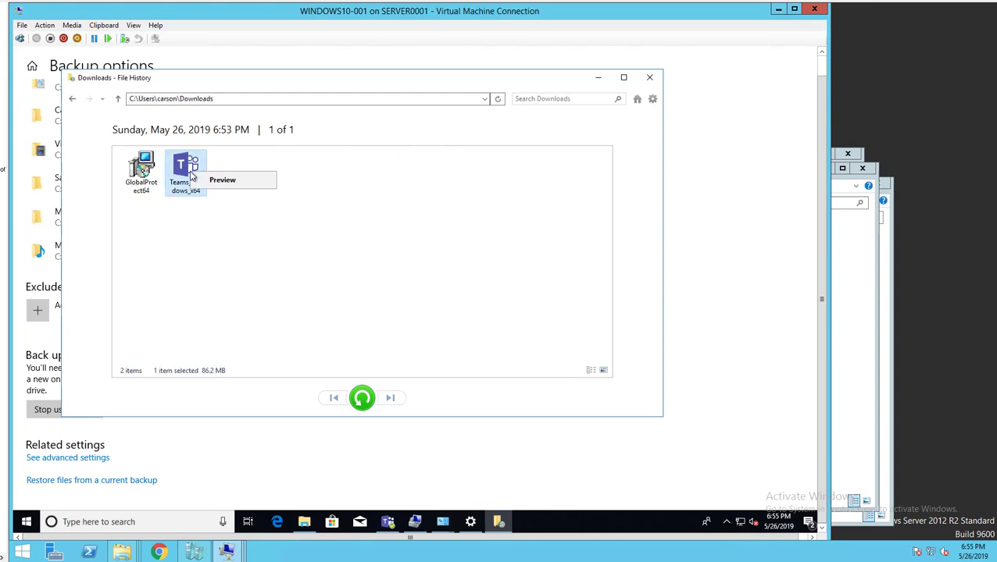
click(145, 176)
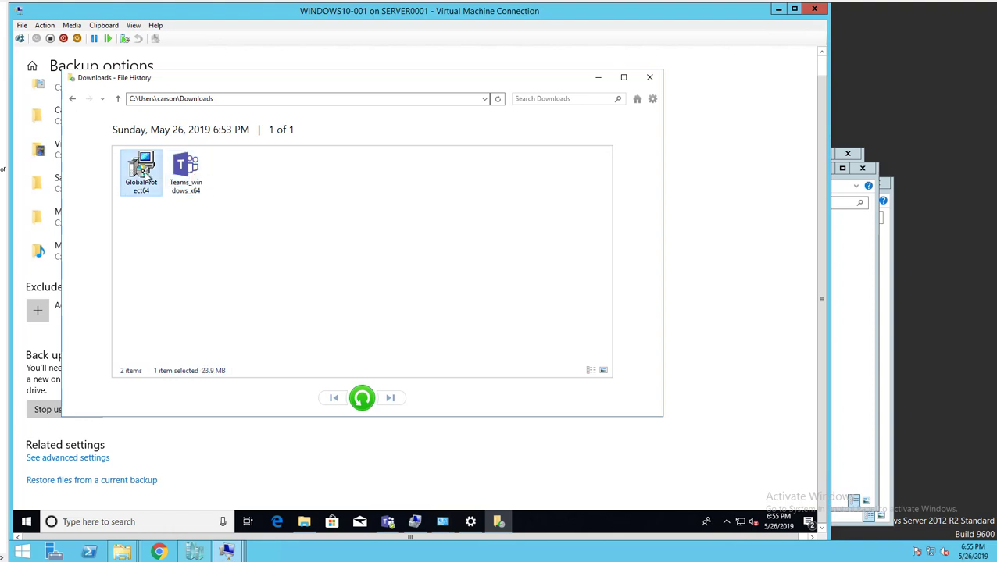
click(305, 203)
click(196, 177)
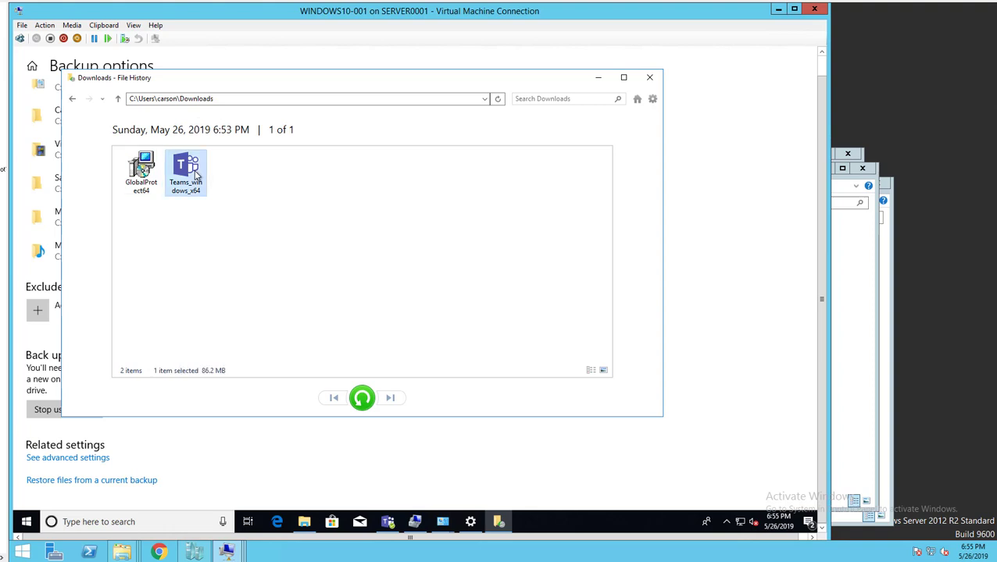
right_click(196, 176)
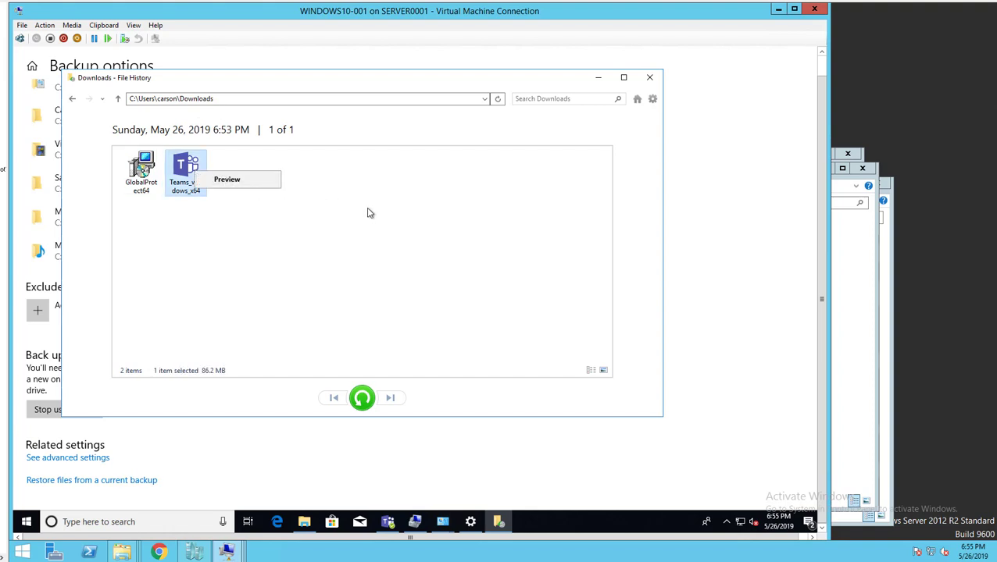
click(260, 191)
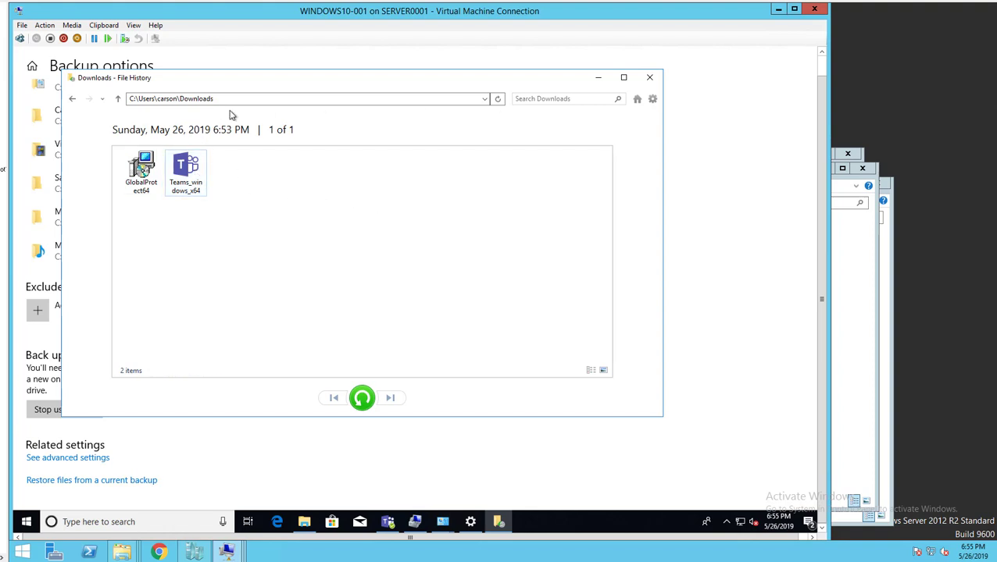
click(118, 100)
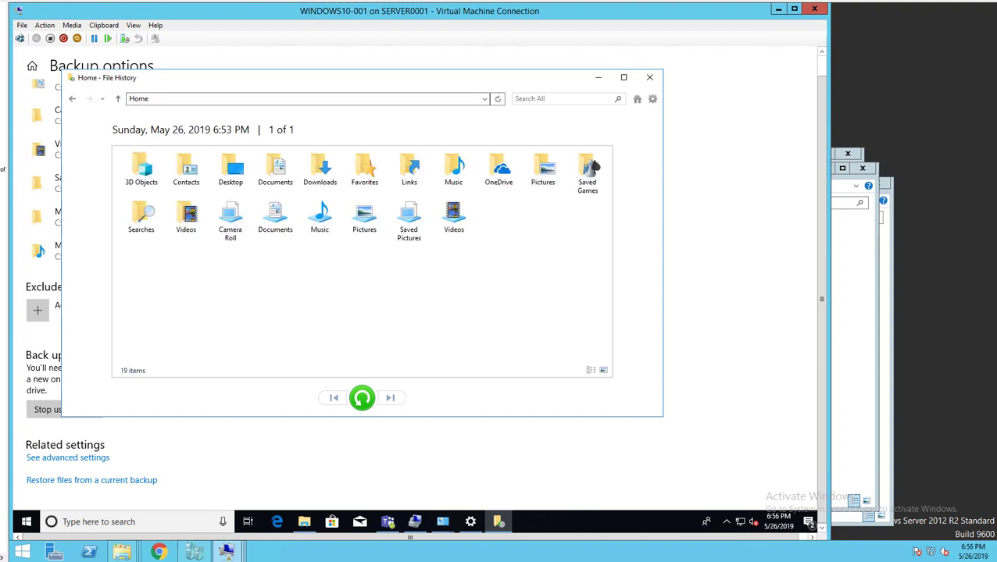
Step: Switch back to the PowerPoint slide show
key(alt+Tab)
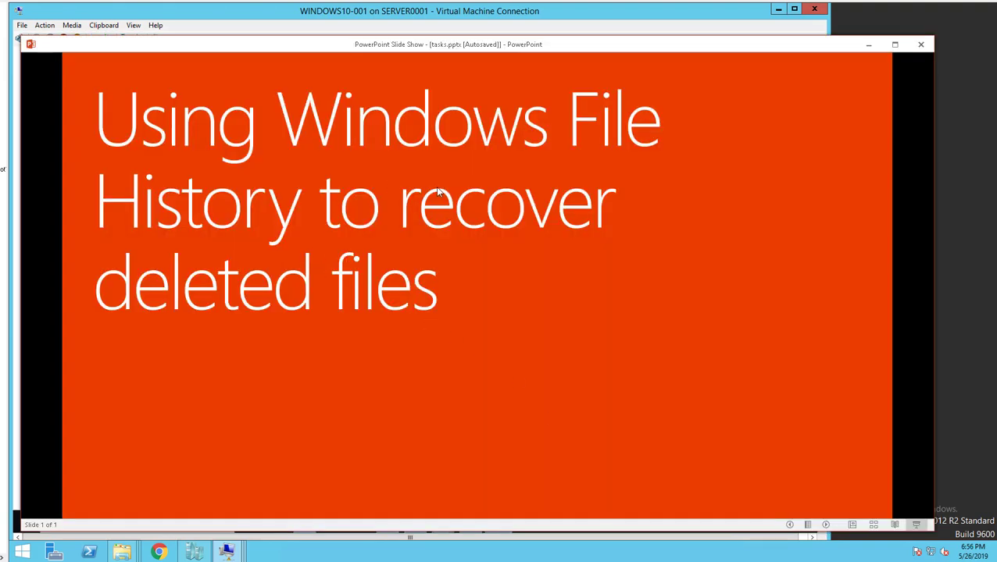